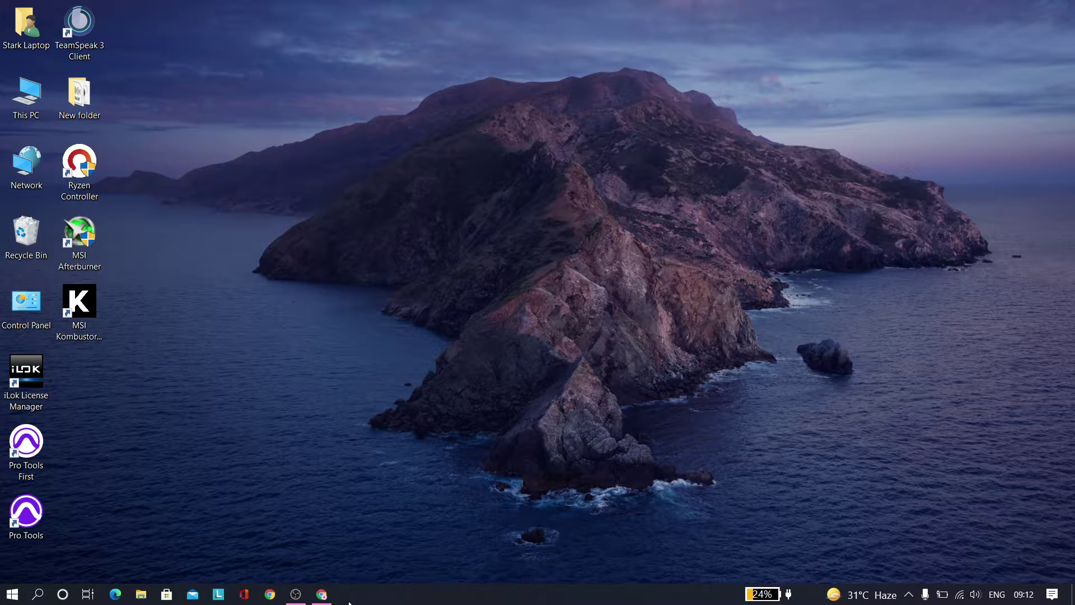
Search Google in Chrome for 'ryzen controller'
{"action": "mouse_move", "coordinate": [322, 598]}
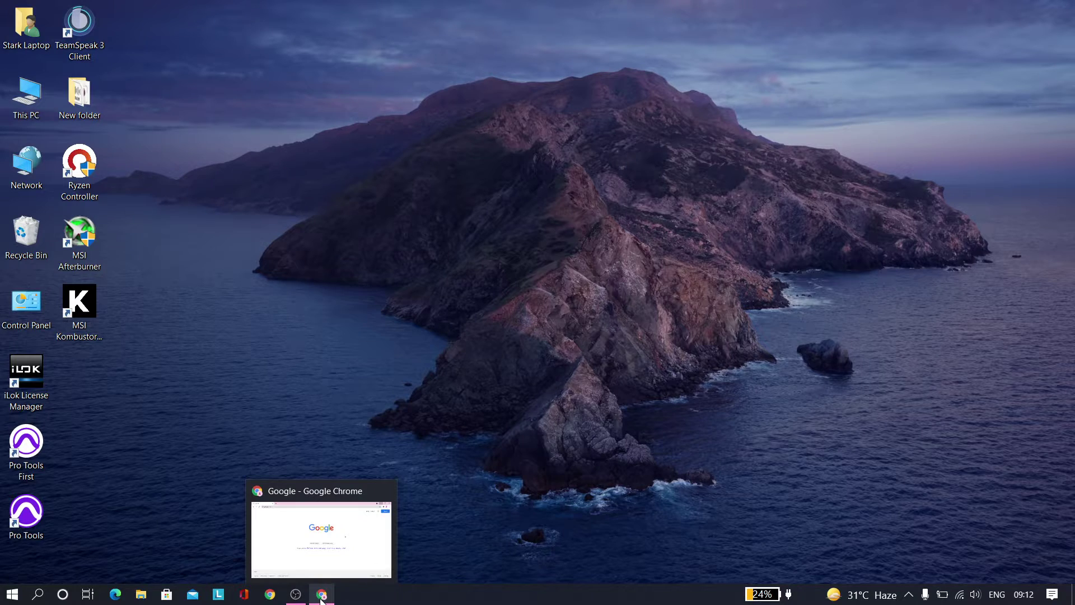
{"action": "left_click", "coordinate": [322, 598]}
{"action": "left_click", "coordinate": [497, 268]}
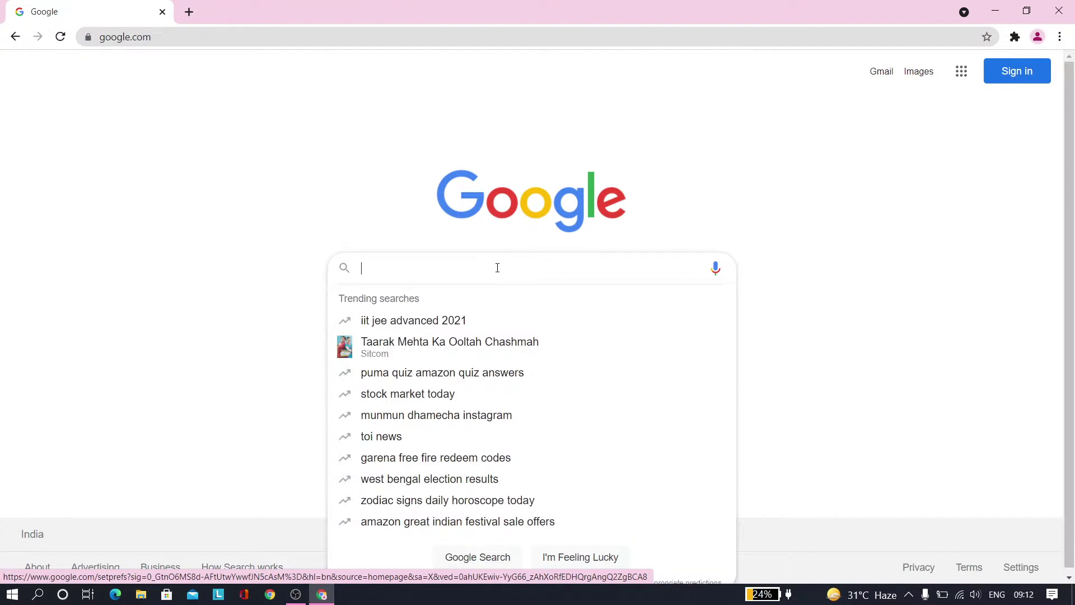
{"action": "type", "text": "ryz"}
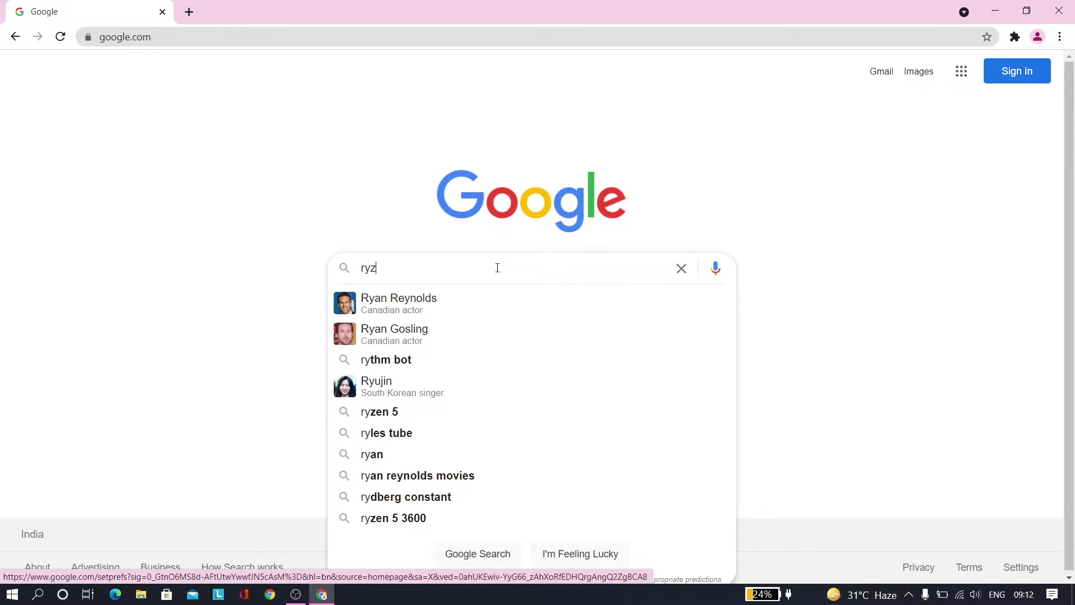
{"action": "type", "text": "en con"}
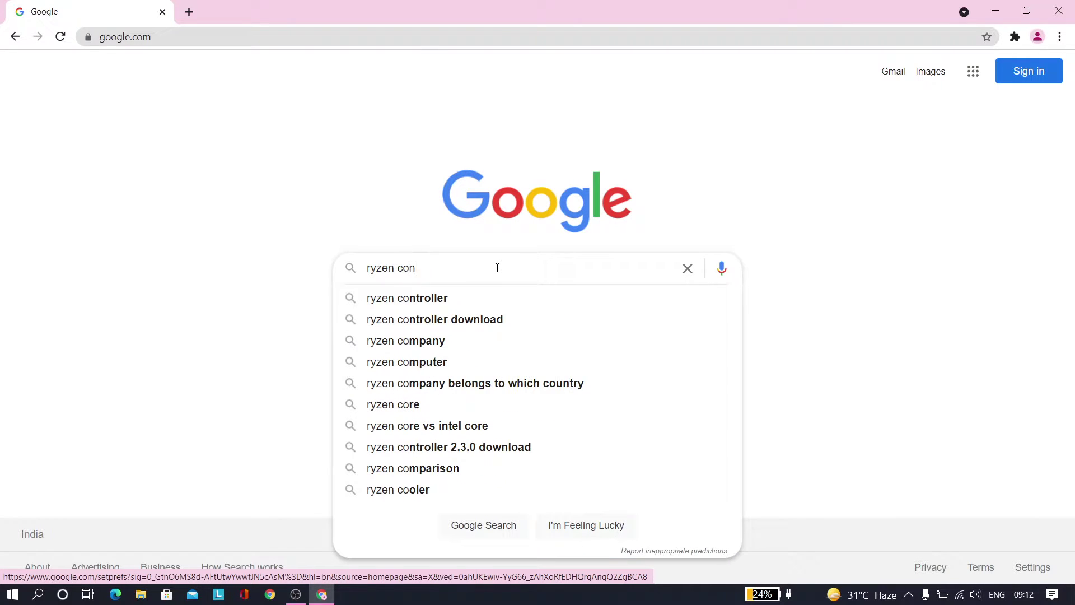
{"action": "type", "text": "troller"}
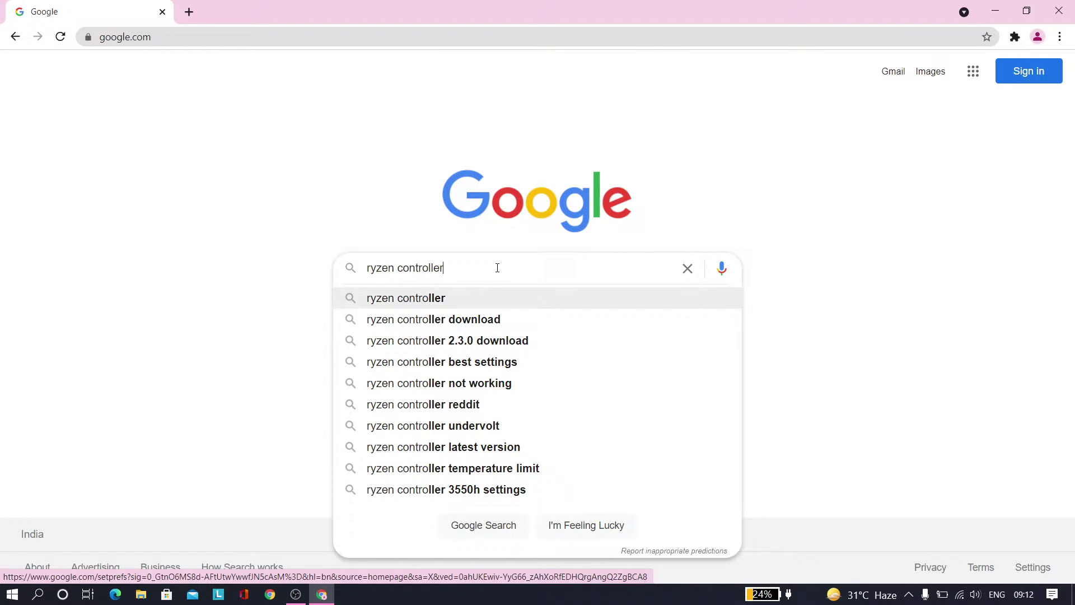
{"action": "key", "text": "Return"}
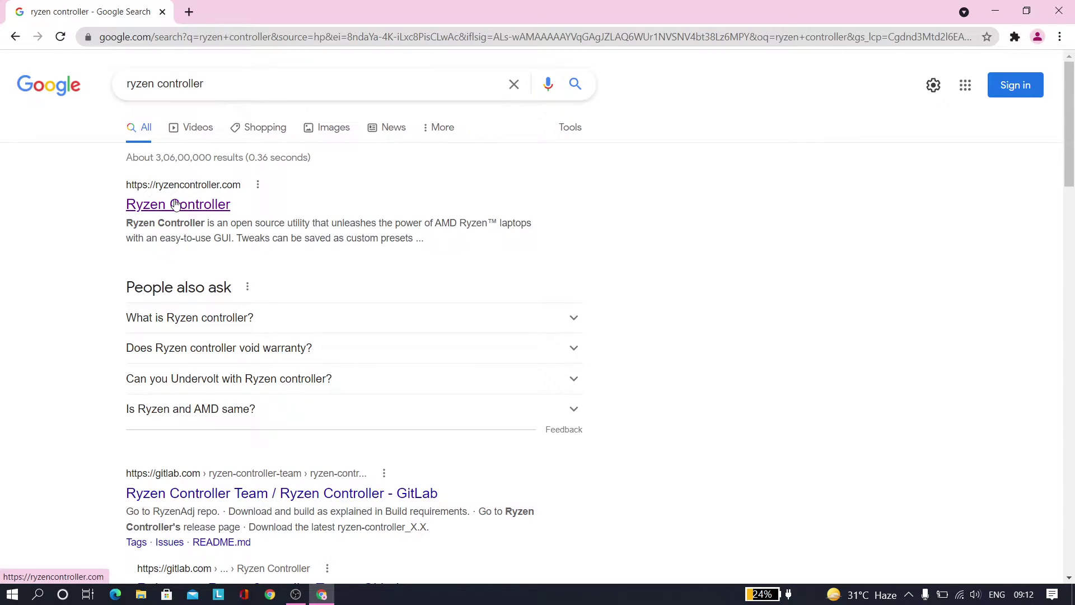
From ryzencontroller.com's downloads, start downloading the 74.6 MB Ryzen Controller Setup 2.5.2.exe
{"action": "left_click", "coordinate": [167, 204]}
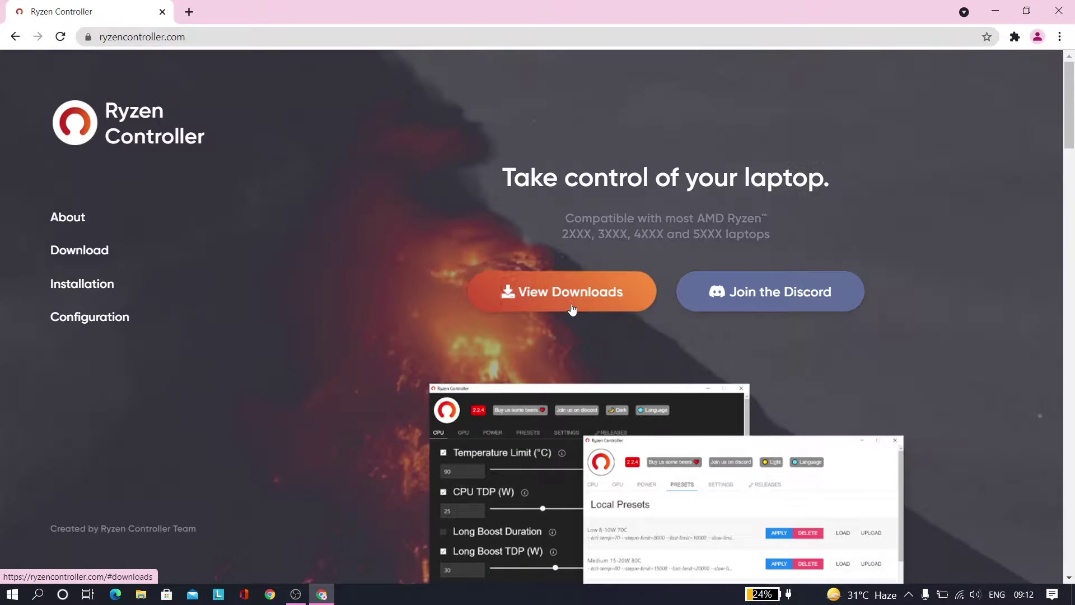
{"action": "left_click", "coordinate": [571, 308]}
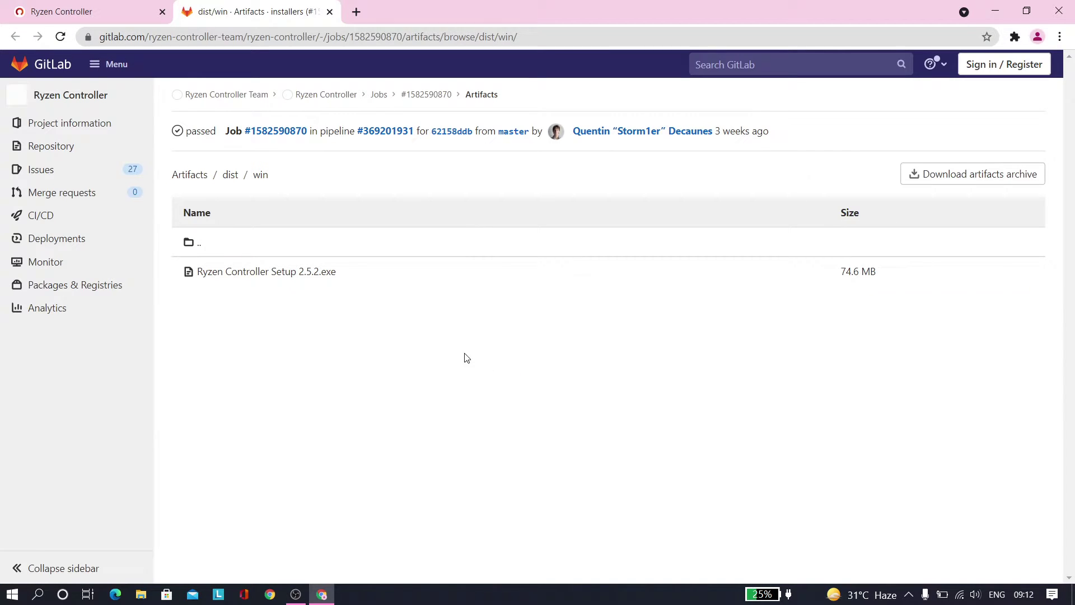
{"action": "left_click", "coordinate": [280, 274]}
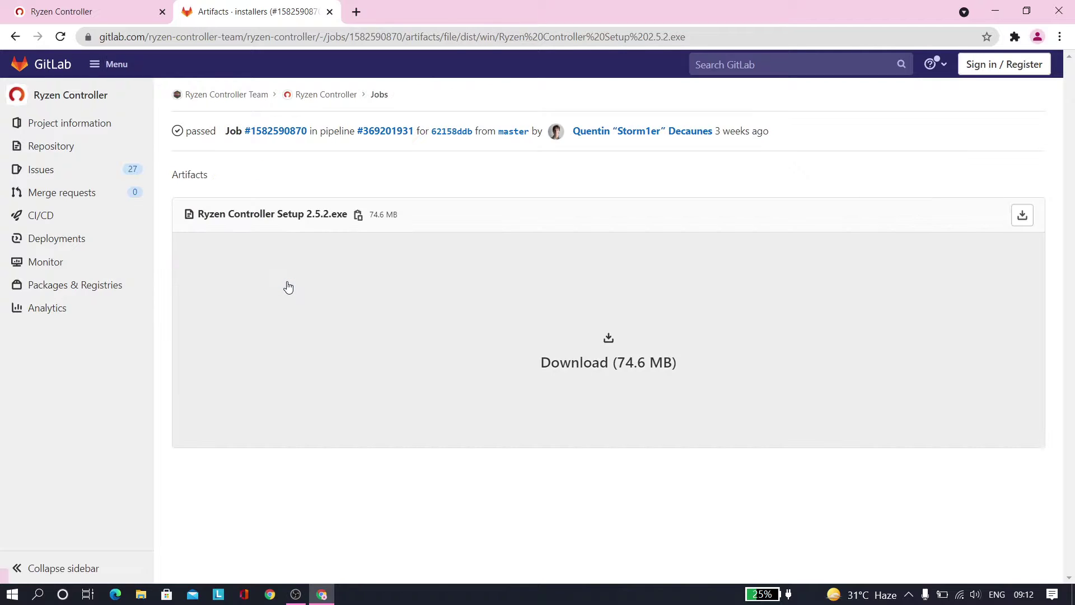
{"action": "left_click", "coordinate": [599, 362]}
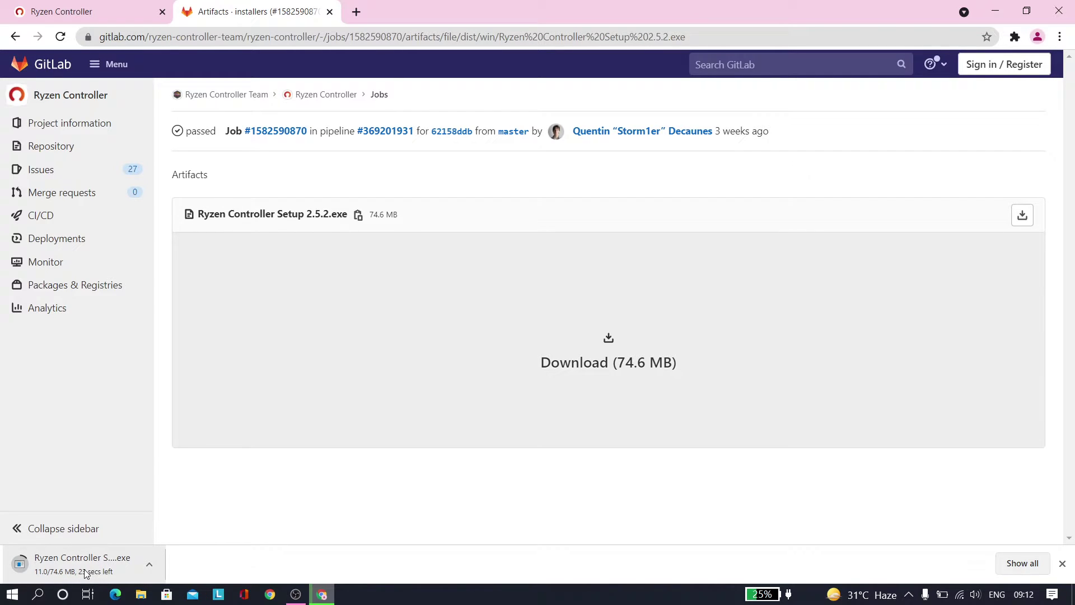
Cancel the installer download, close the GitLab artifacts tab and minimize Chrome
{"action": "left_click", "coordinate": [69, 5]}
{"action": "left_click", "coordinate": [292, 14]}
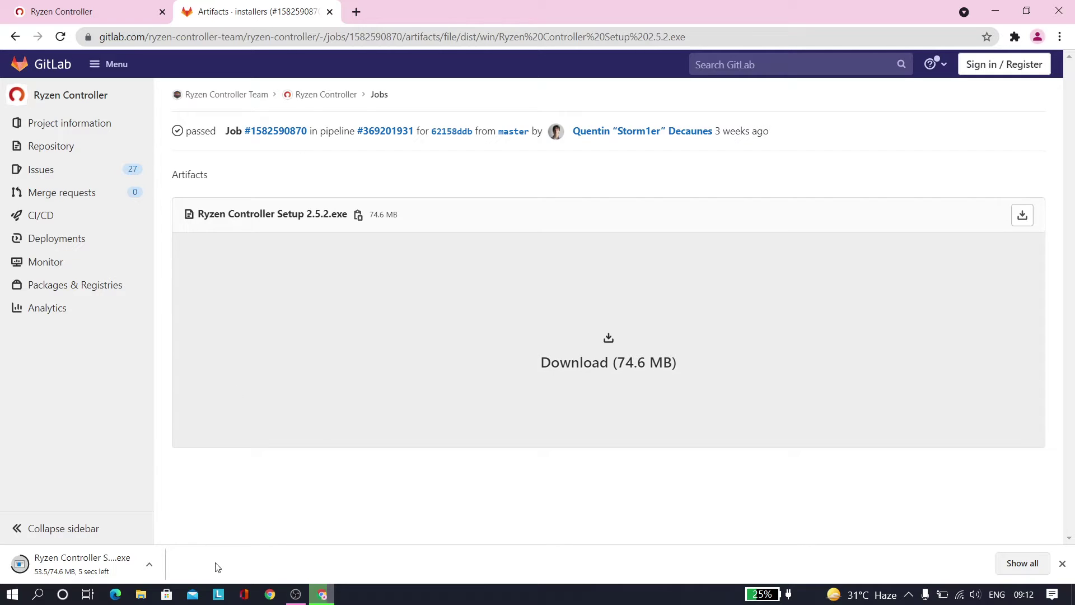
{"action": "left_click", "coordinate": [149, 564]}
{"action": "left_click", "coordinate": [179, 542]}
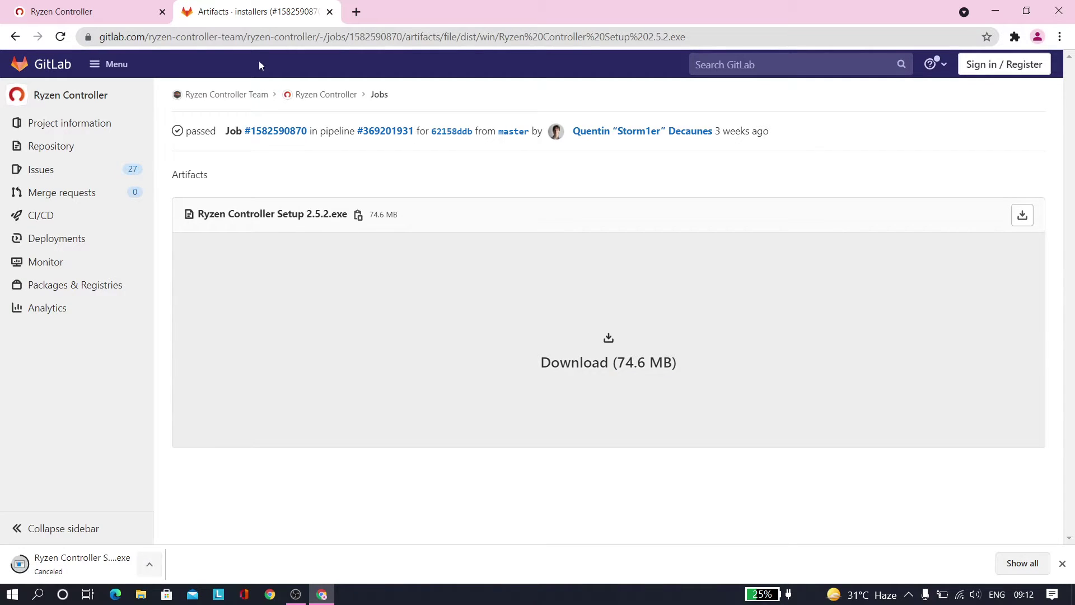
{"action": "left_click", "coordinate": [329, 12]}
{"action": "left_click", "coordinate": [995, 10]}
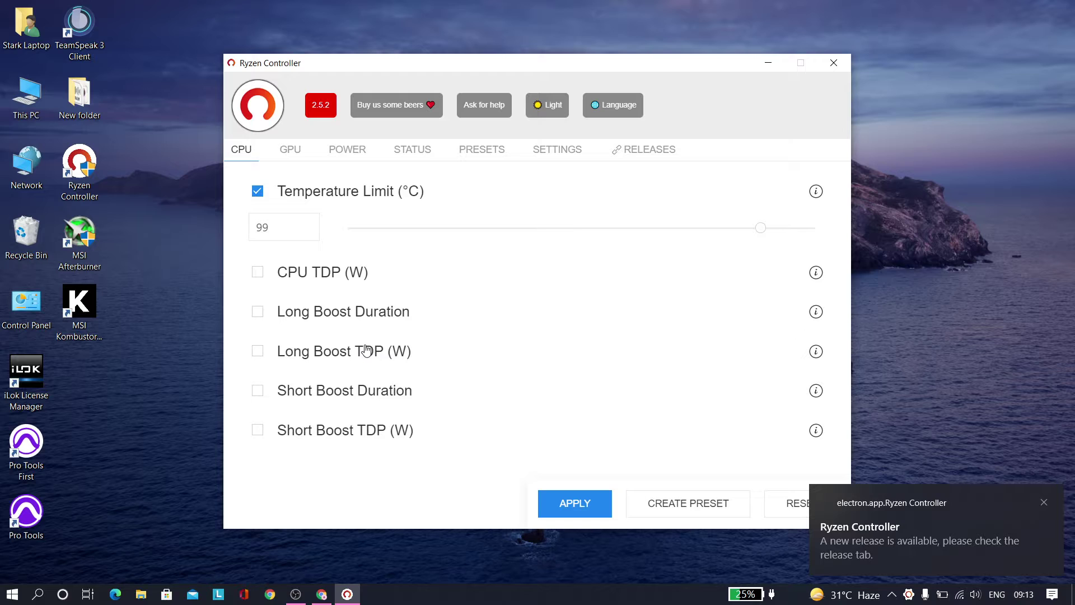
Toggle the Long Boost Duration and Short Boost TDP limits on and back off
{"action": "left_click", "coordinate": [370, 320]}
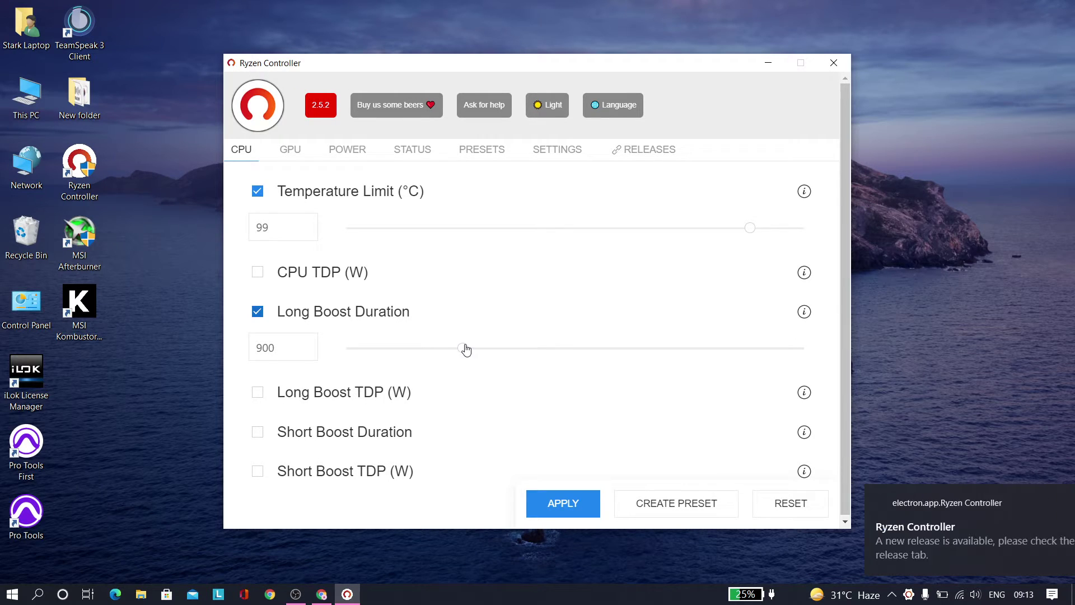
{"action": "left_click", "coordinate": [373, 318]}
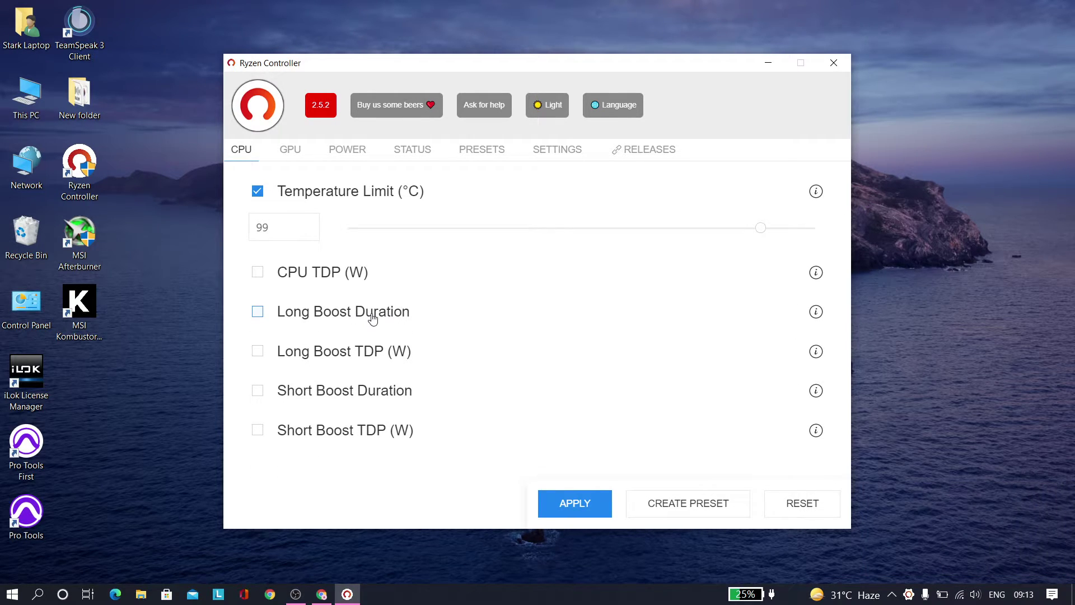
{"action": "left_click", "coordinate": [370, 430]}
{"action": "left_click", "coordinate": [370, 431]}
Look over the POWER and GPU tabs, then go to PRESETS
{"action": "left_click", "coordinate": [344, 152]}
{"action": "left_click", "coordinate": [299, 154]}
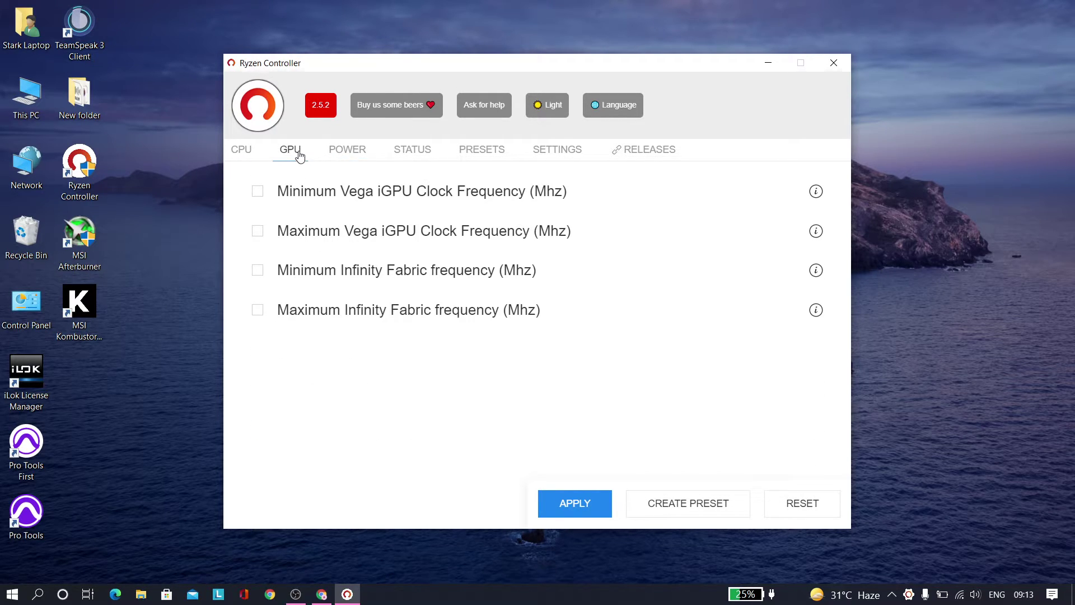
{"action": "left_click", "coordinate": [468, 155]}
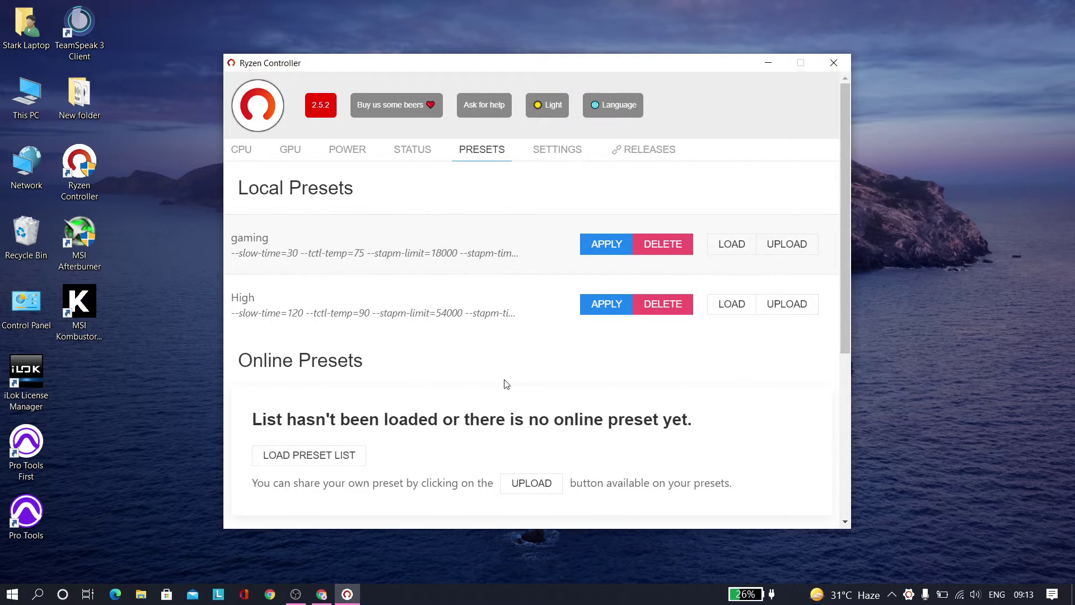
Load the online presets list and scroll through it
{"action": "scroll", "coordinate": [504, 384], "scroll_direction": "down", "scroll_amount": 5}
{"action": "scroll", "coordinate": [504, 379], "scroll_direction": "up", "scroll_amount": 5}
{"action": "left_click", "coordinate": [333, 460]}
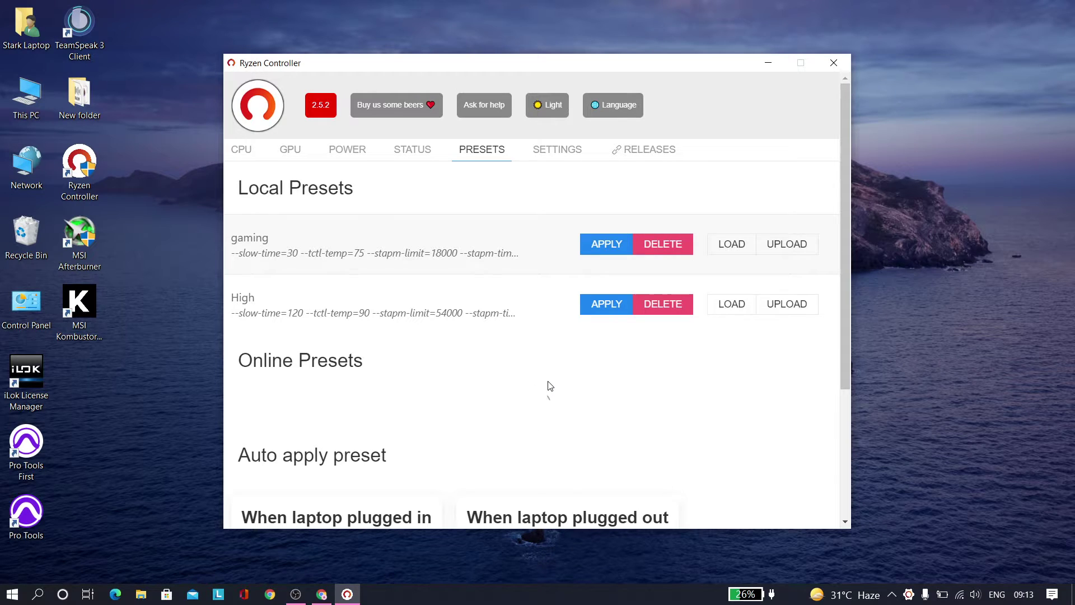
{"action": "scroll", "coordinate": [560, 393], "scroll_direction": "down", "scroll_amount": 4}
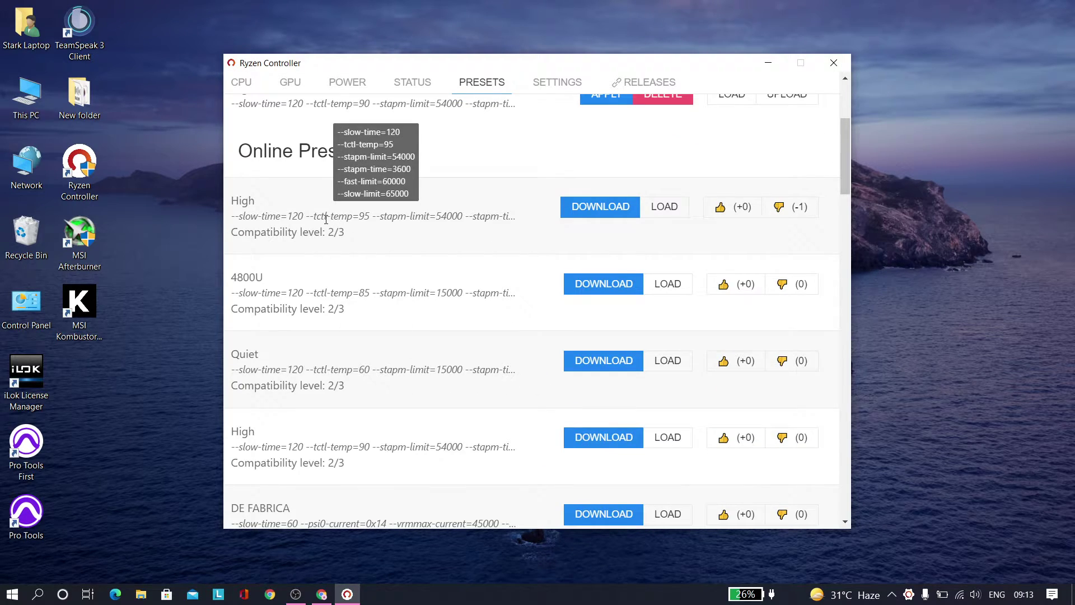
{"action": "scroll", "coordinate": [292, 223], "scroll_direction": "down", "scroll_amount": 3}
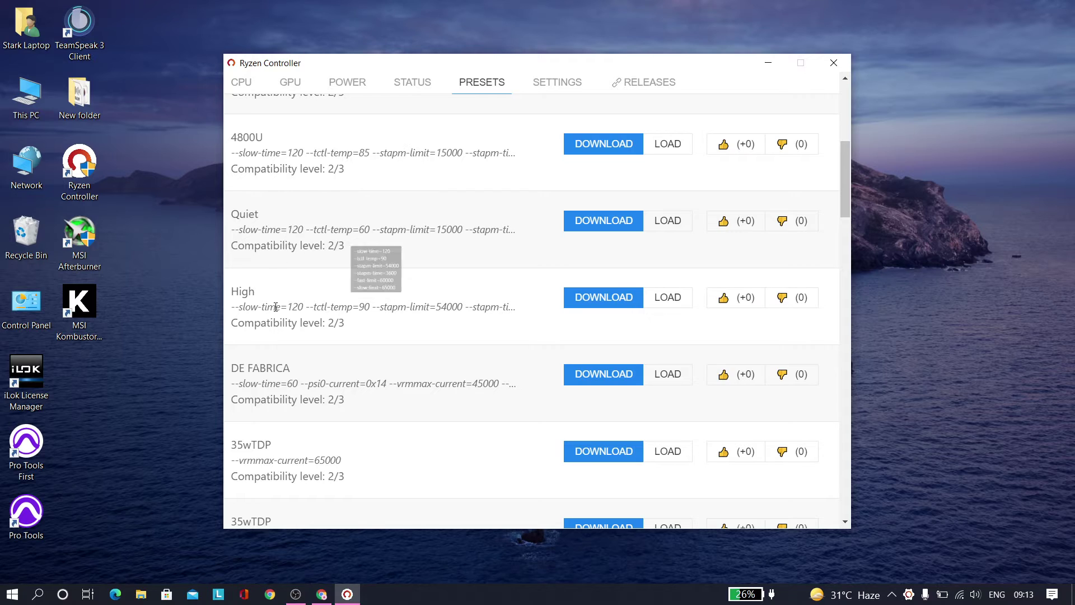
{"action": "scroll", "coordinate": [286, 344], "scroll_direction": "down", "scroll_amount": 10}
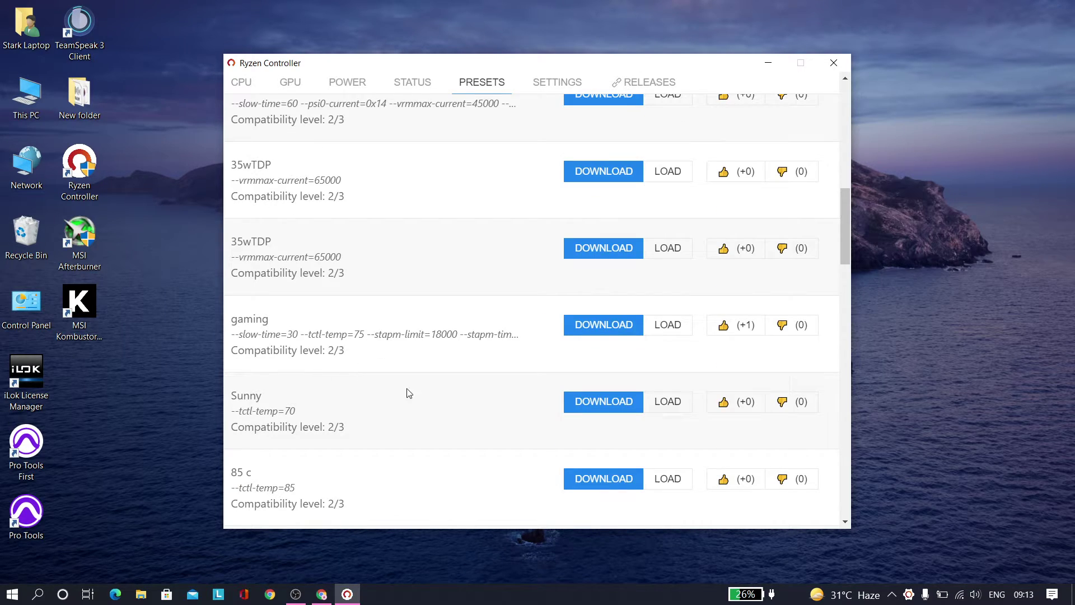
{"action": "scroll", "coordinate": [427, 398], "scroll_direction": "down", "scroll_amount": 1}
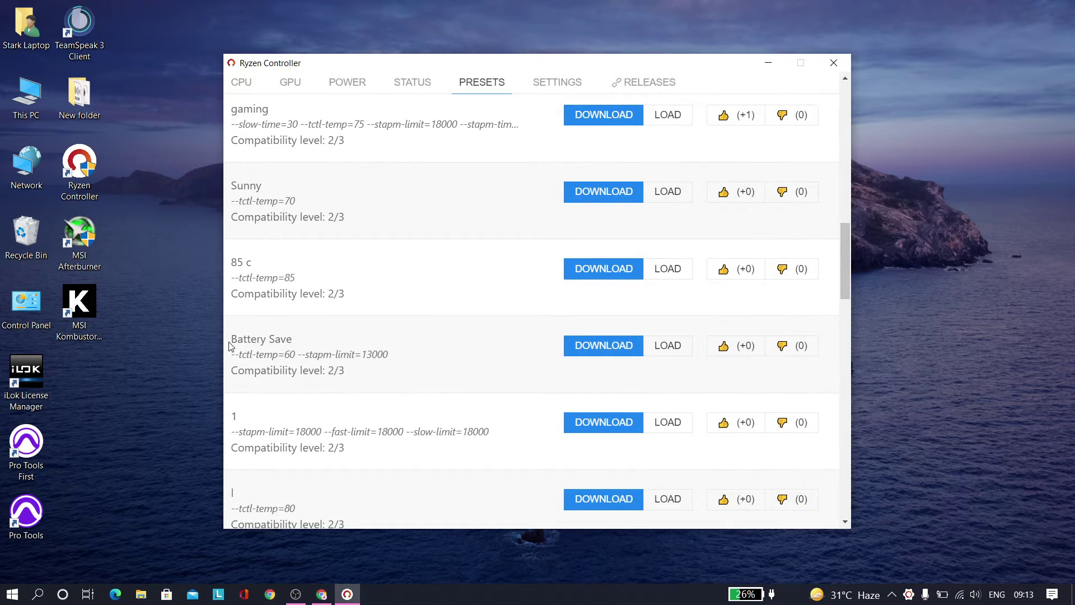
{"action": "scroll", "coordinate": [458, 369], "scroll_direction": "up", "scroll_amount": 13}
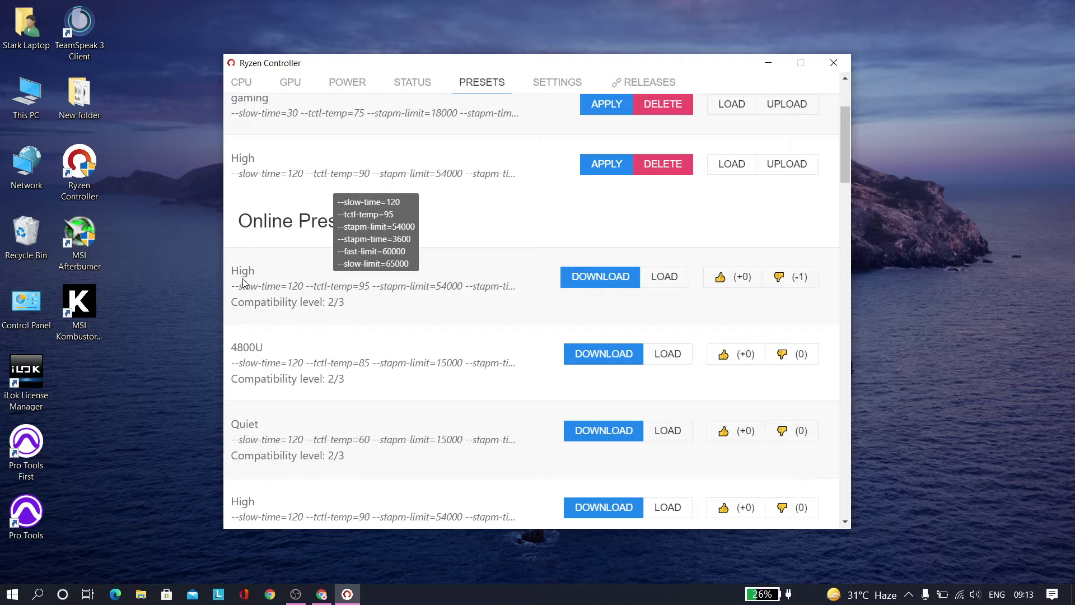
{"action": "scroll", "coordinate": [593, 292], "scroll_direction": "up", "scroll_amount": 1}
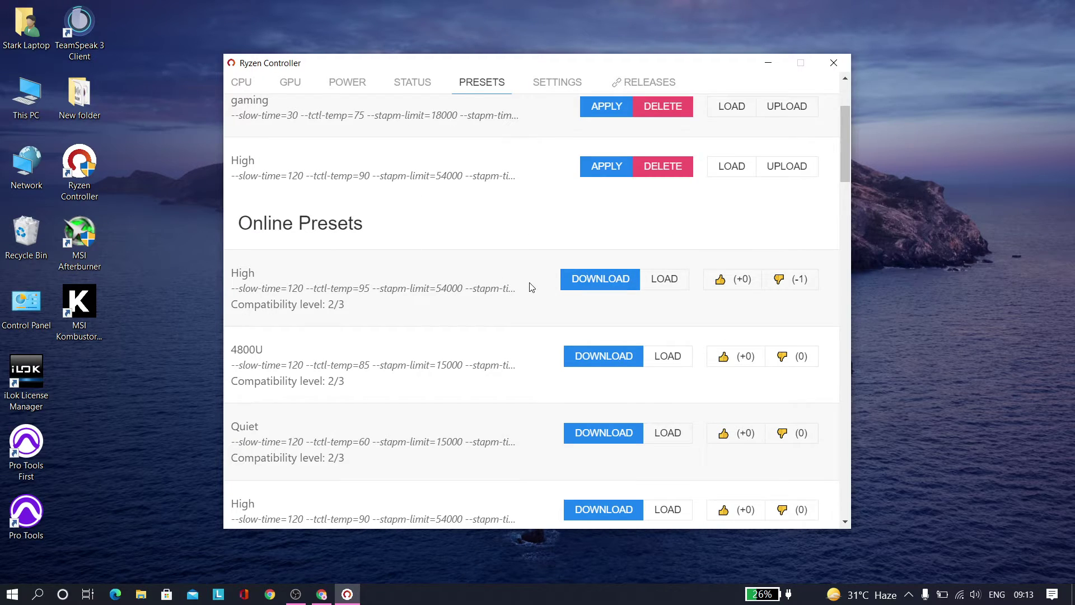
Try downloading the online High preset, then apply the local High preset
{"action": "left_click", "coordinate": [598, 348]}
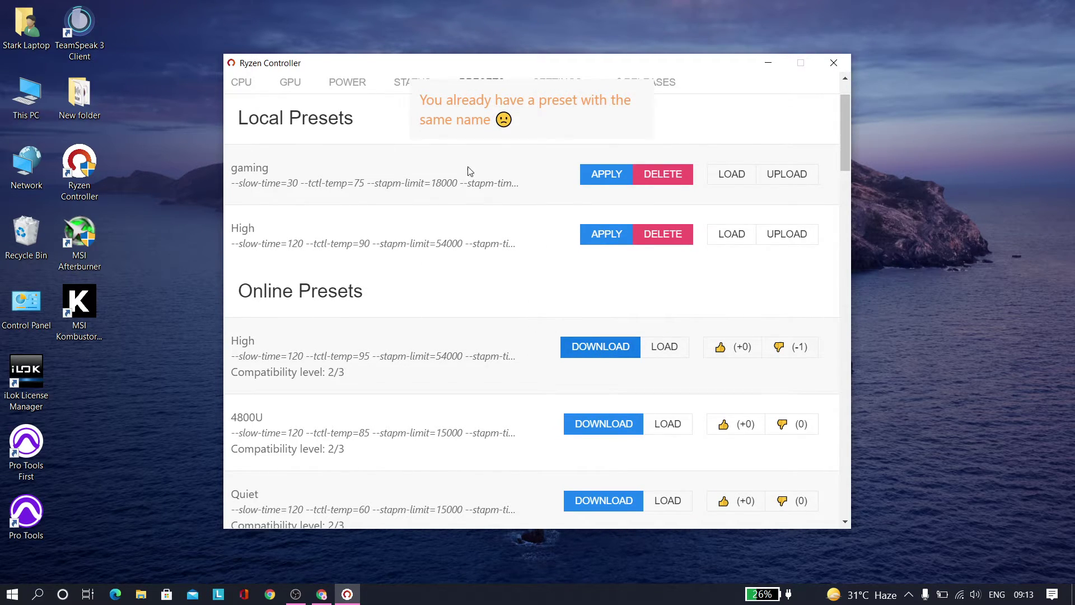
{"action": "left_click", "coordinate": [602, 246]}
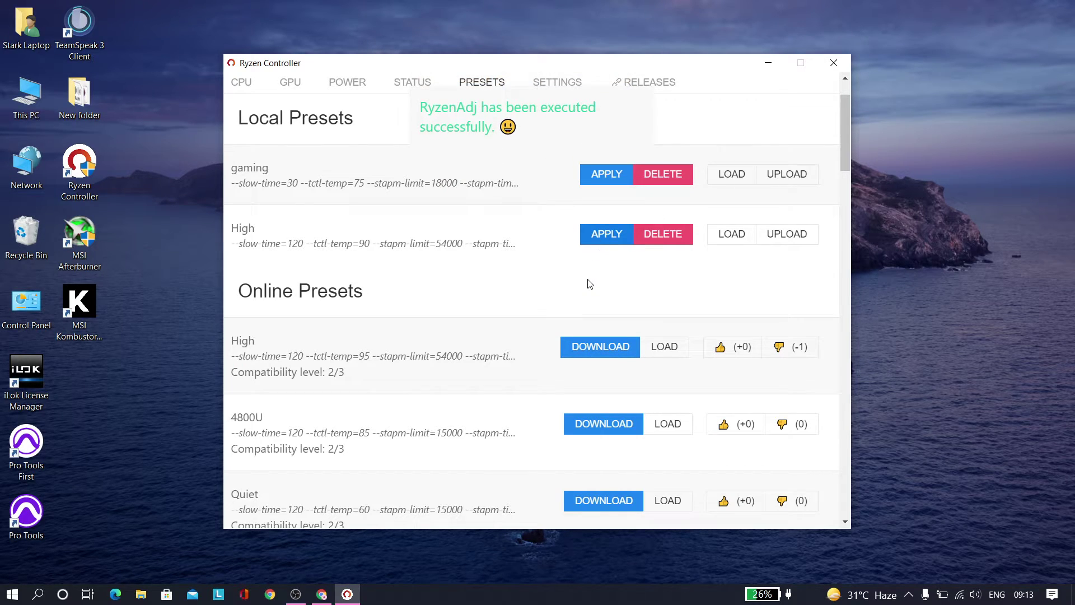
{"action": "scroll", "coordinate": [590, 284], "scroll_direction": "up", "scroll_amount": 1}
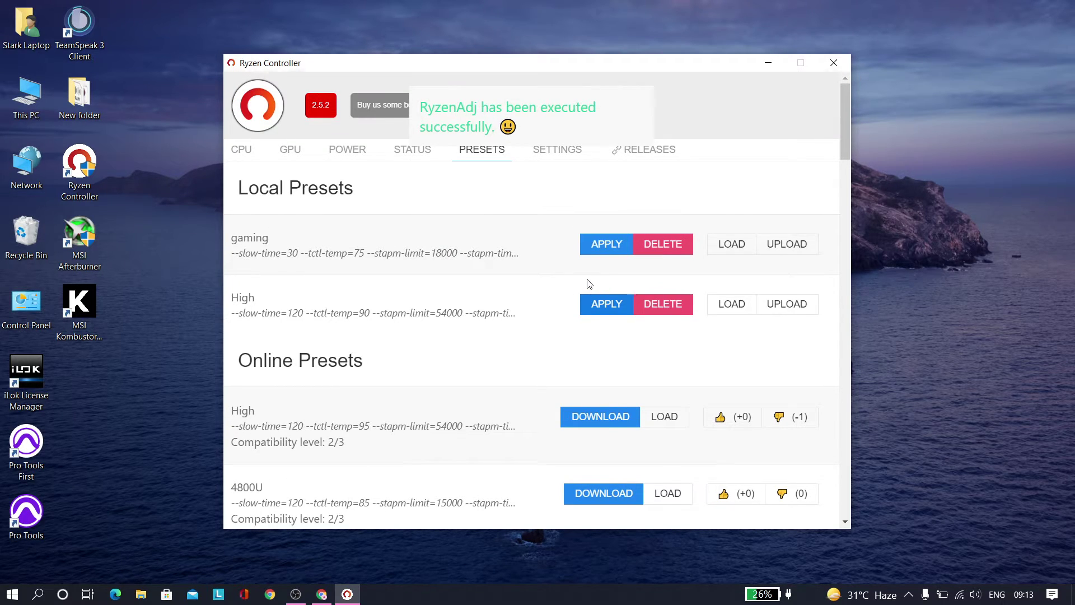
Re-apply the High preset and review the CPU, POWER and PRESETS tabs
{"action": "left_click", "coordinate": [588, 312]}
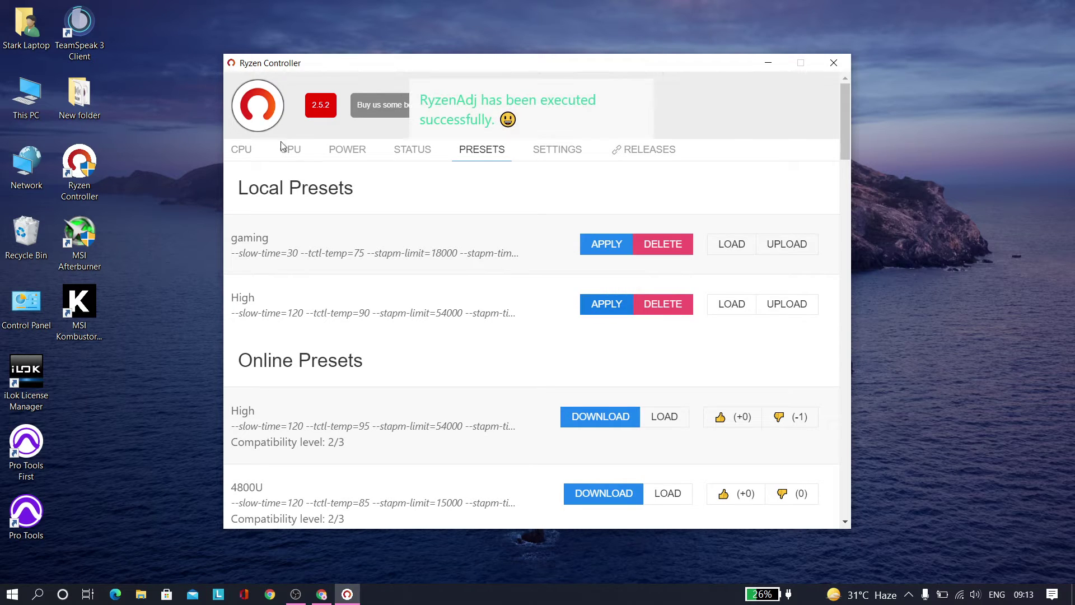
{"action": "left_click", "coordinate": [247, 156]}
{"action": "scroll", "coordinate": [521, 319], "scroll_direction": "down", "scroll_amount": 3}
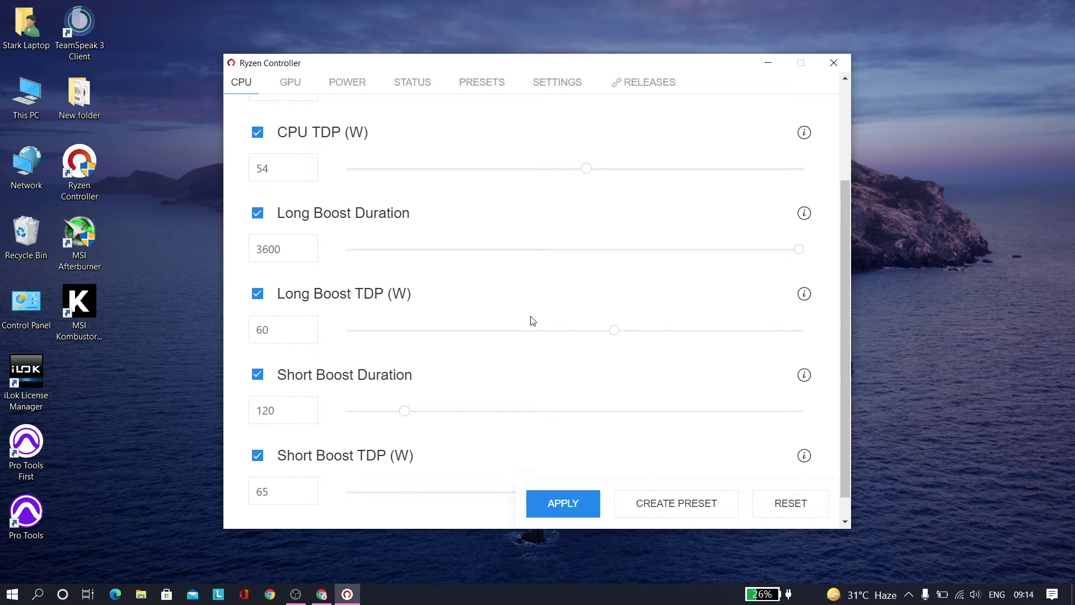
{"action": "scroll", "coordinate": [533, 321], "scroll_direction": "up", "scroll_amount": 3}
{"action": "left_click", "coordinate": [355, 148]}
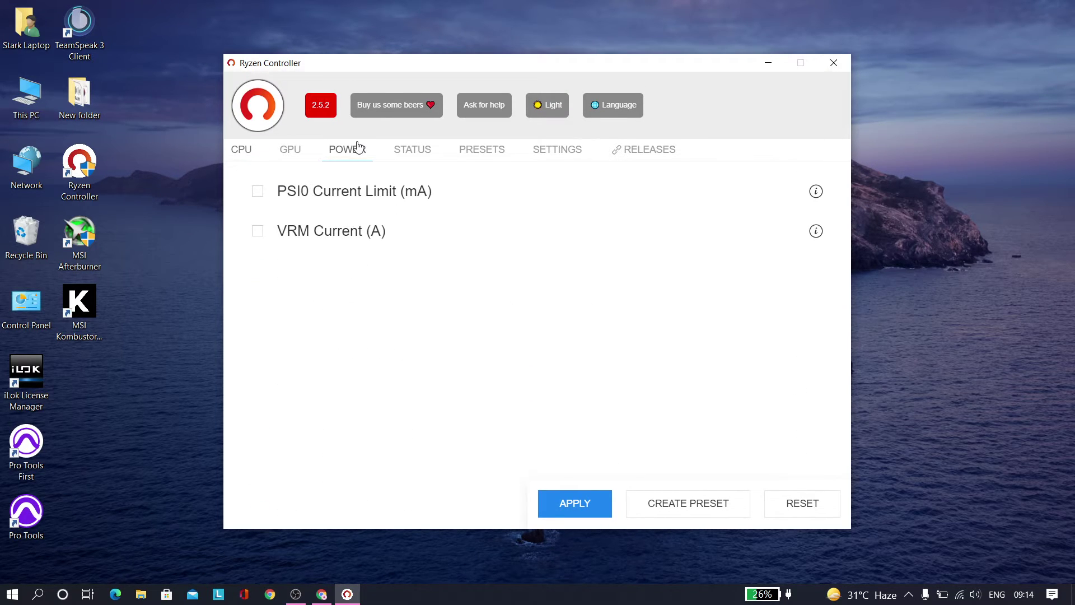
{"action": "left_click", "coordinate": [488, 152]}
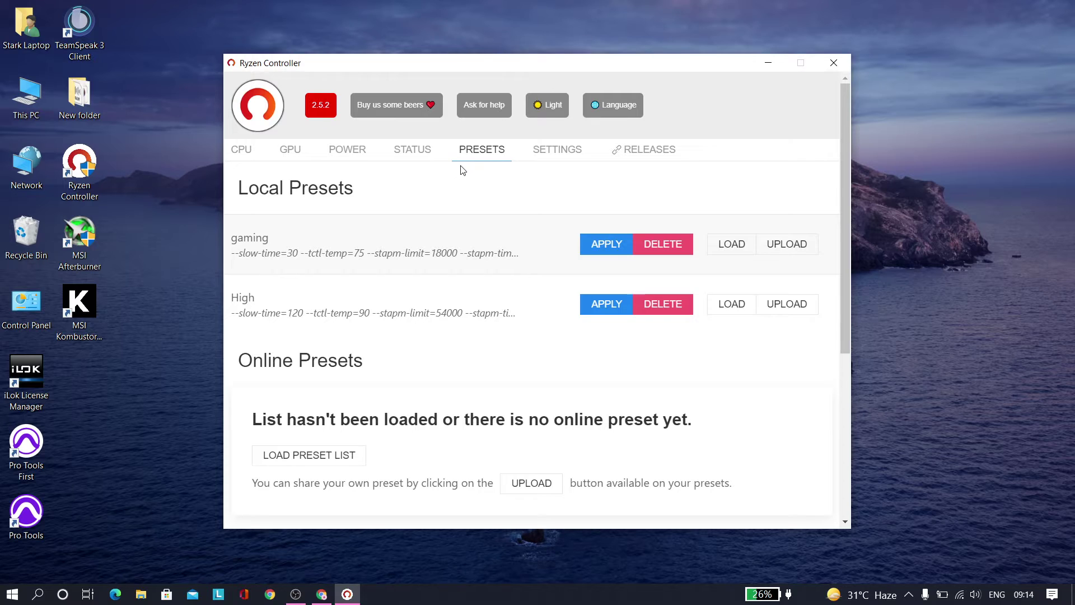
Reset all CPU options on the CPU tab and attempt to apply them
{"action": "left_click", "coordinate": [239, 148]}
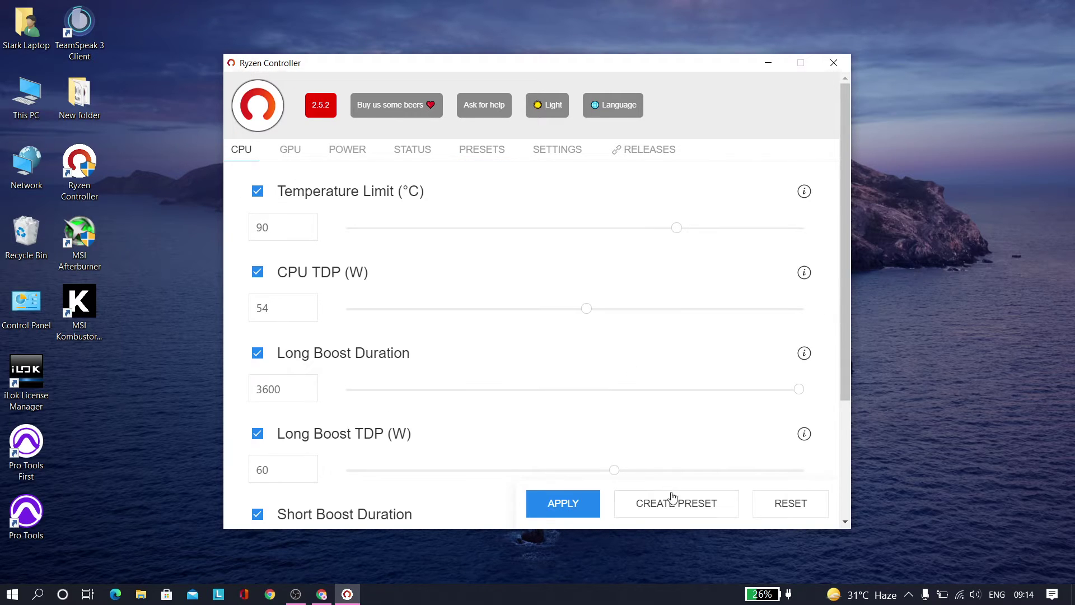
{"action": "left_click", "coordinate": [773, 504]}
{"action": "left_click", "coordinate": [580, 505]}
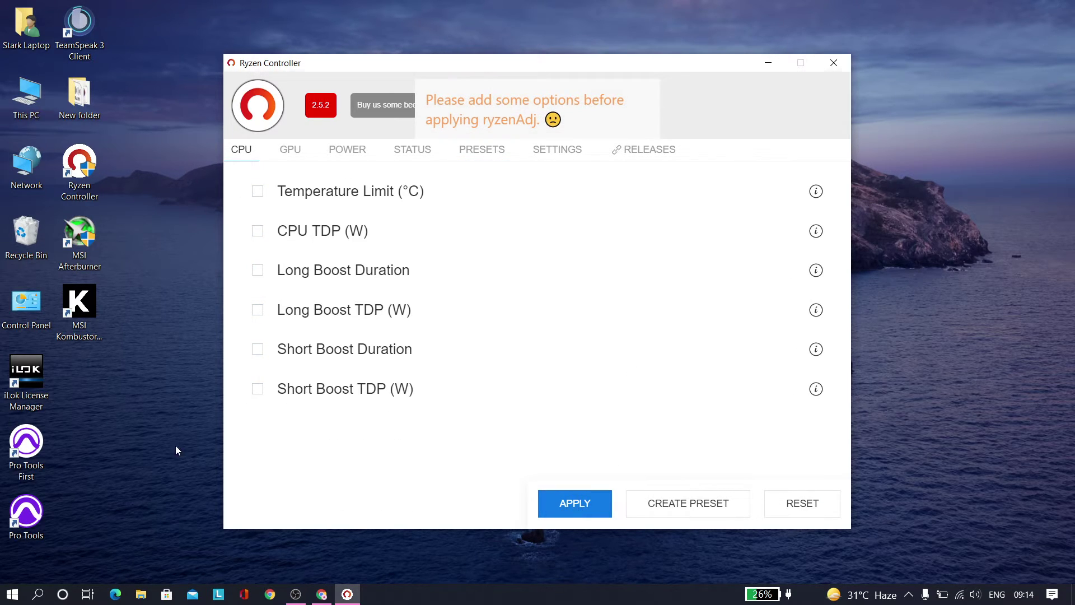
Launch Cinebench R23 and run the CPU (Multi Core) test, scoring 6083 pts
{"action": "key", "text": "super"}
{"action": "type", "text": "cineben"}
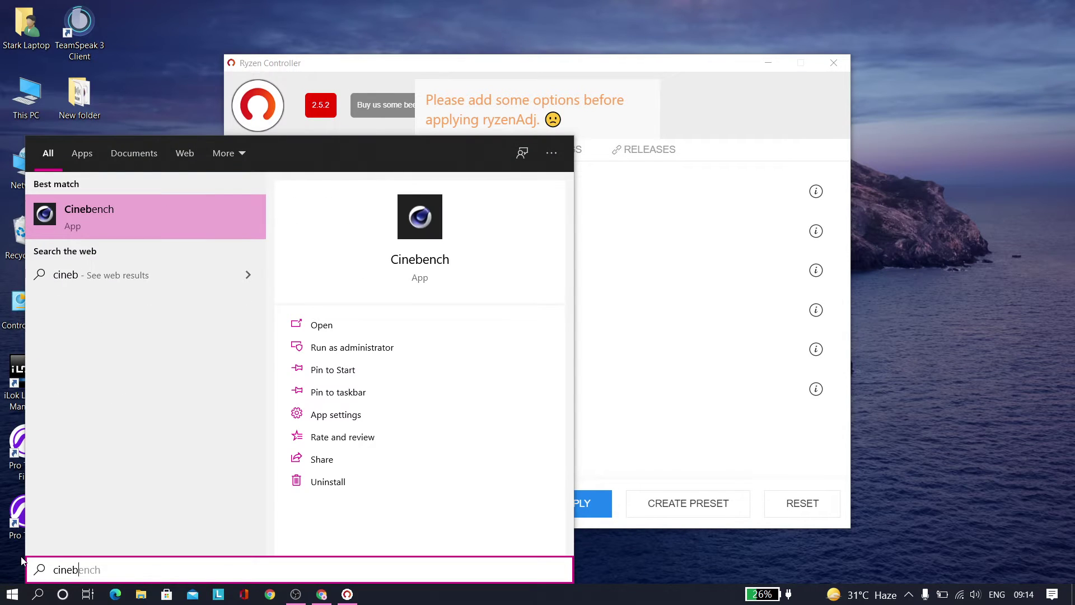
{"action": "type", "text": "ch"}
{"action": "left_click", "coordinate": [177, 211]}
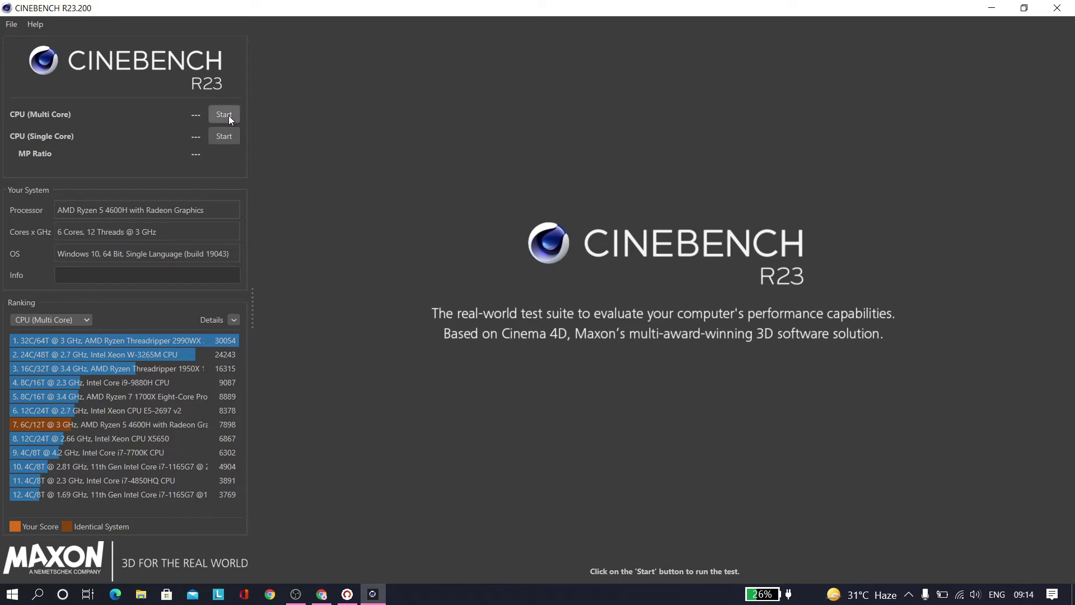
{"action": "left_click", "coordinate": [228, 116]}
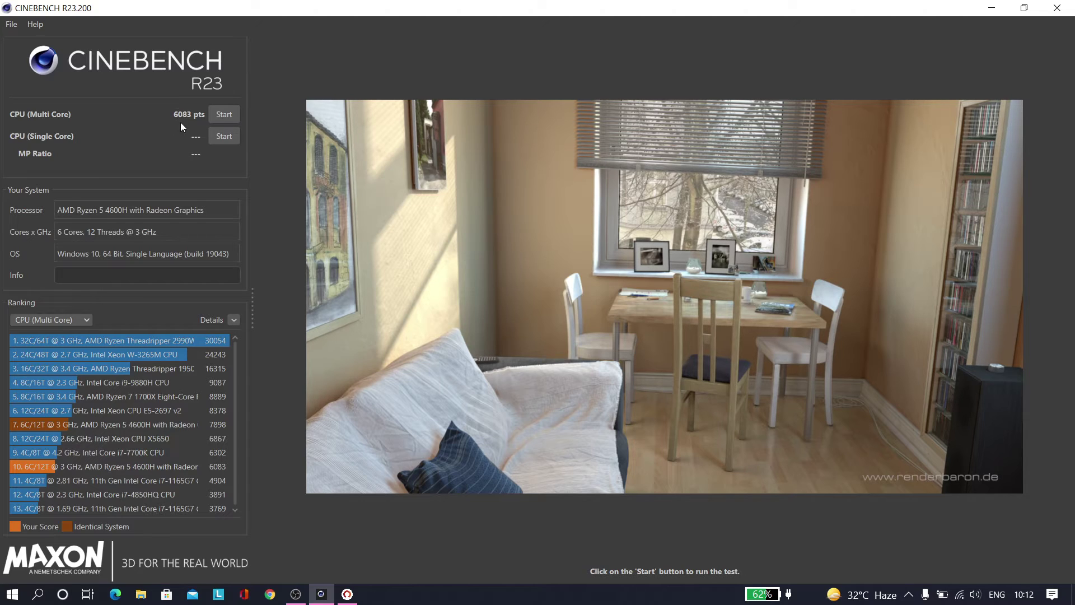
Apply the High preset in Ryzen Controller and apply its loaded CPU settings
{"action": "key", "text": "alt+Tab"}
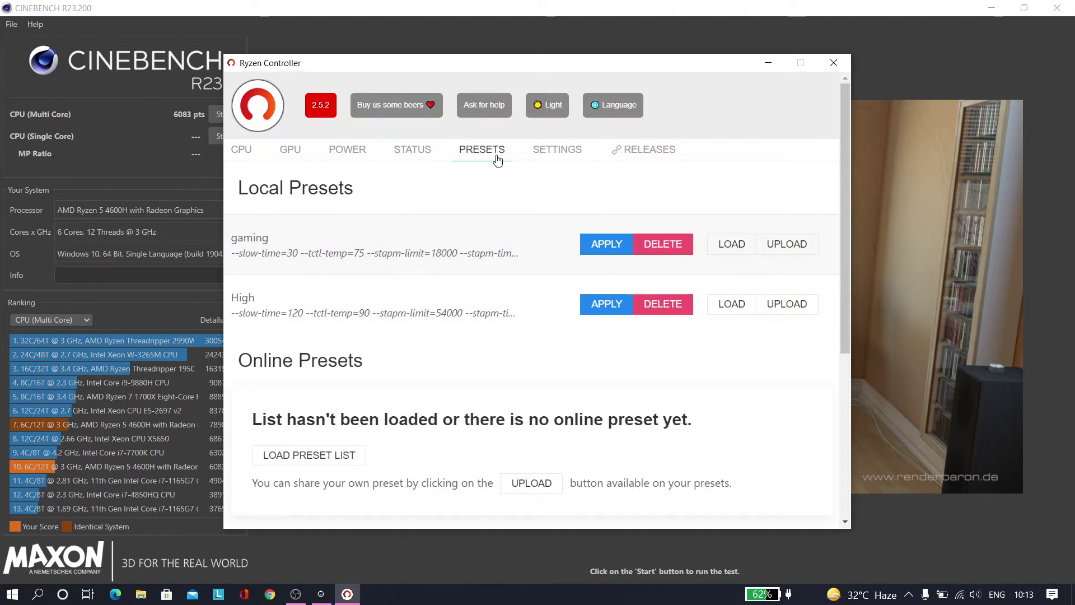
{"action": "left_click", "coordinate": [616, 305]}
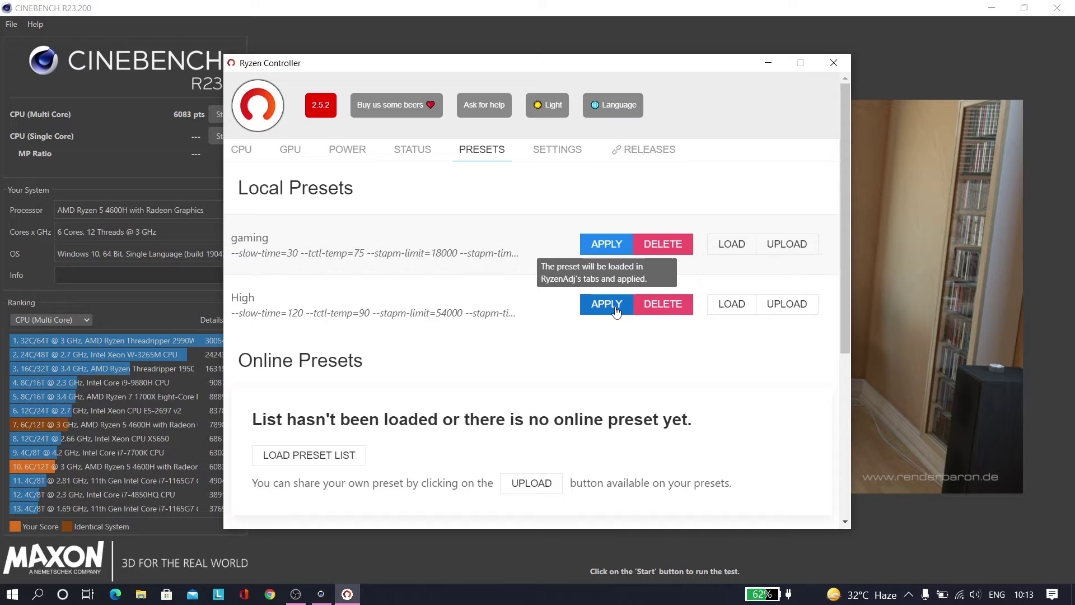
{"action": "left_click", "coordinate": [242, 150]}
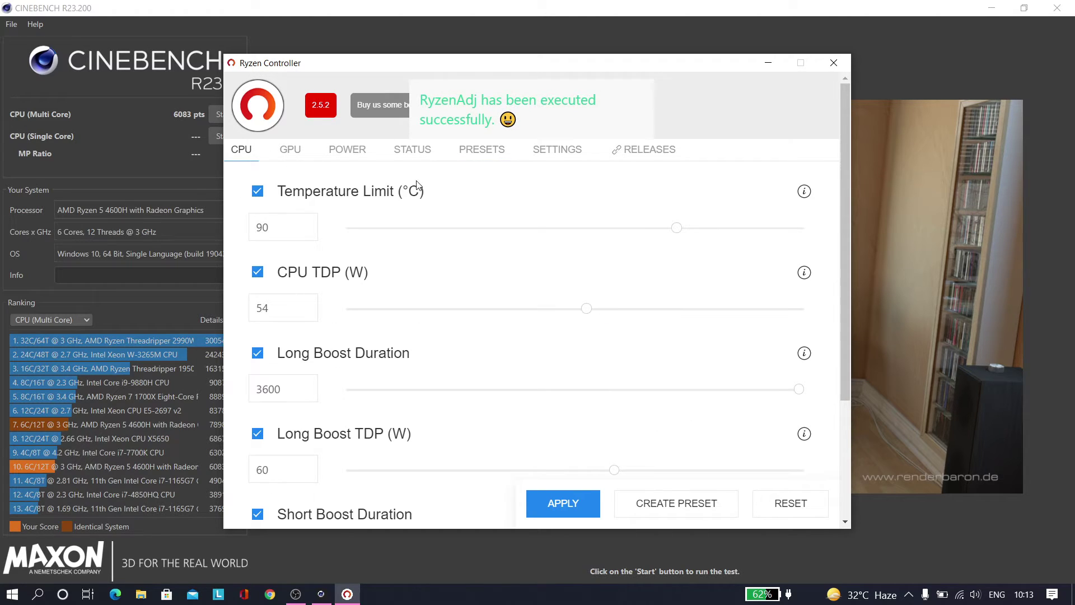
{"action": "left_click", "coordinate": [597, 501]}
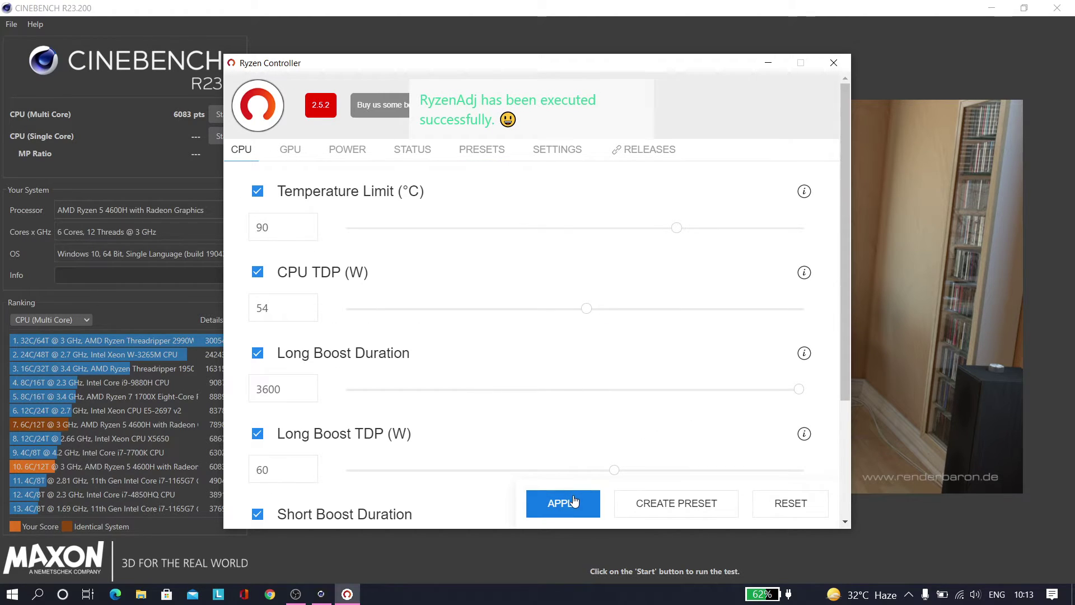
Set High as the auto-apply preset on controller startup and when plugged in
{"action": "left_click", "coordinate": [482, 150]}
{"action": "scroll", "coordinate": [551, 364], "scroll_direction": "down", "scroll_amount": 5}
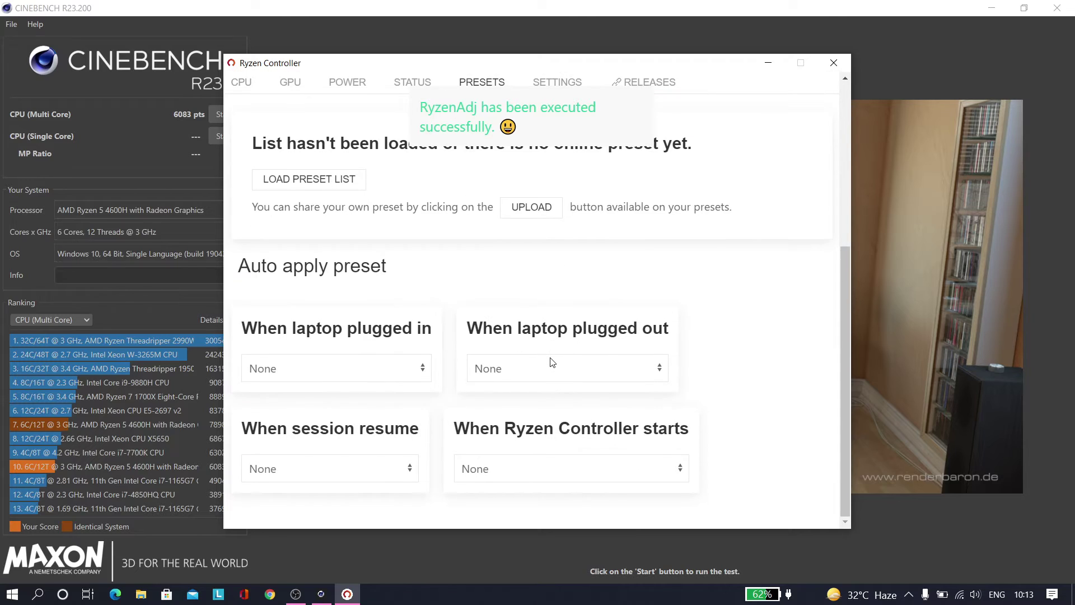
{"action": "left_click", "coordinate": [548, 468]}
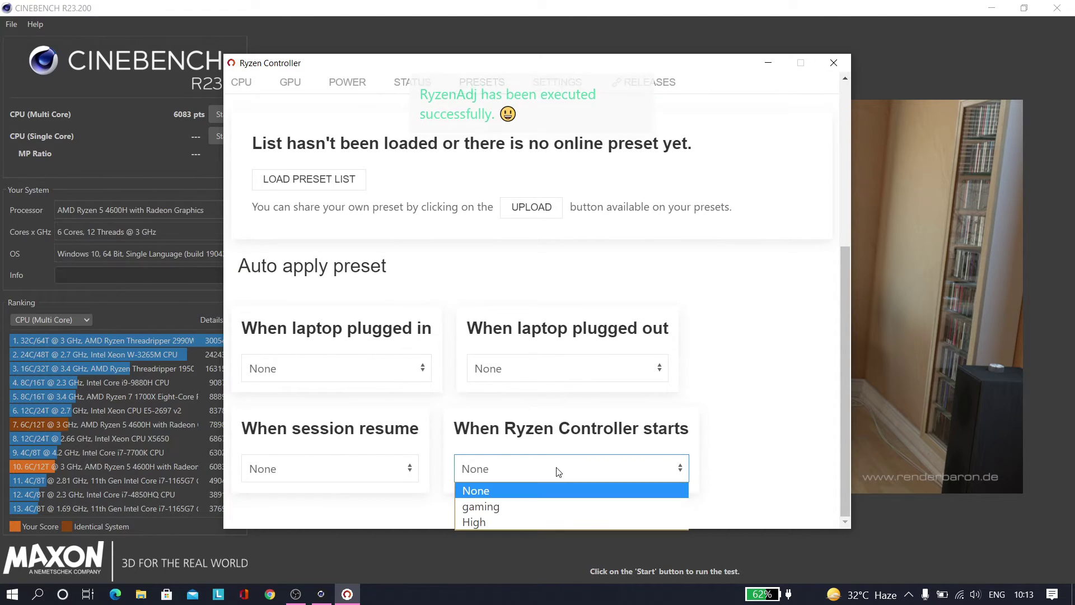
{"action": "left_click", "coordinate": [555, 470]}
{"action": "left_click", "coordinate": [547, 473]}
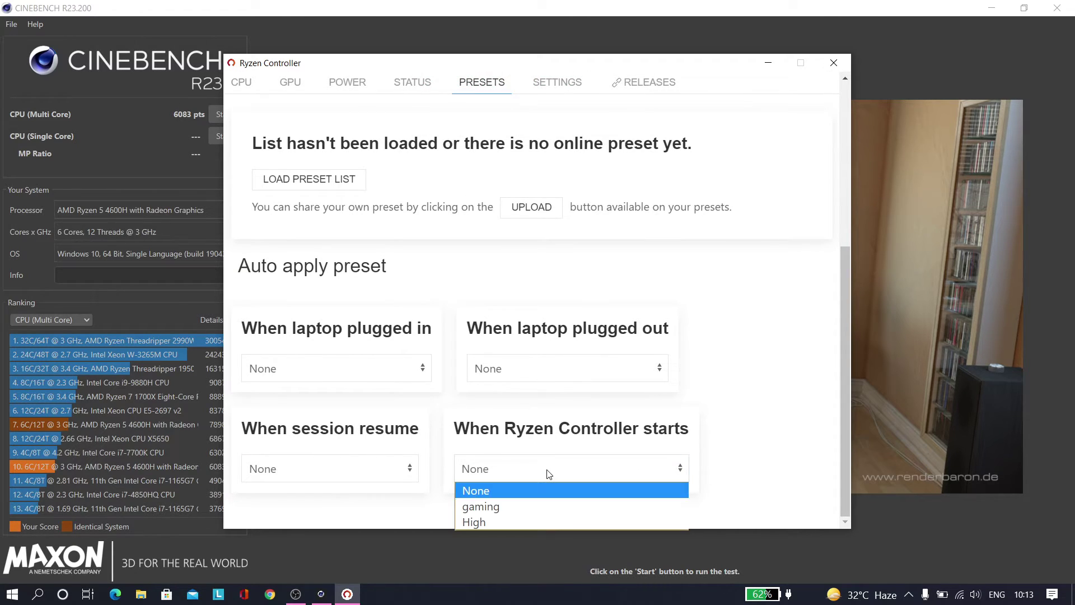
{"action": "left_click", "coordinate": [519, 522]}
{"action": "left_click", "coordinate": [334, 378]}
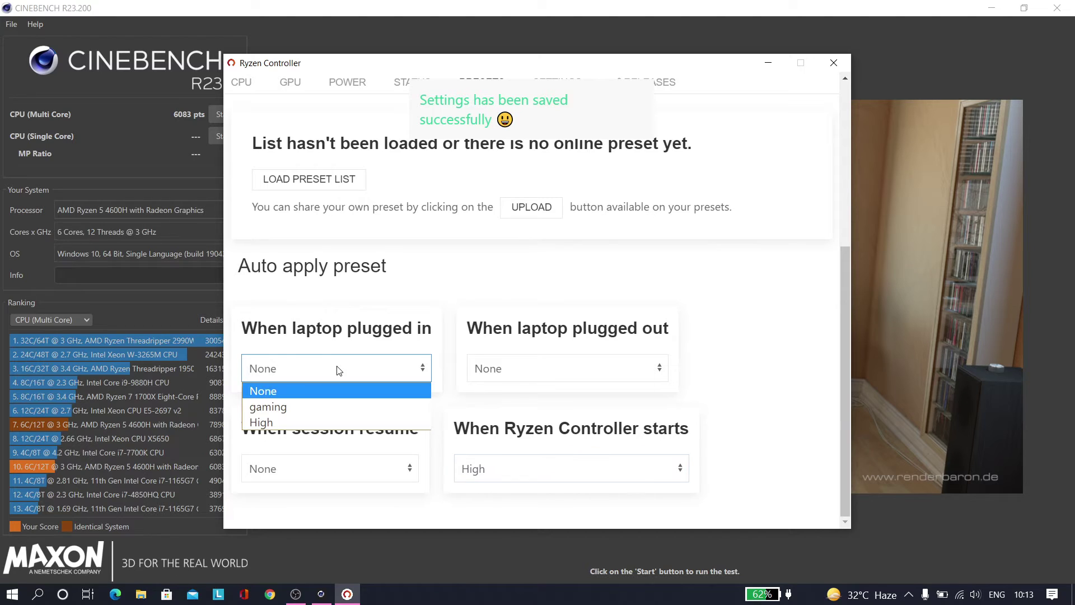
{"action": "left_click", "coordinate": [330, 420]}
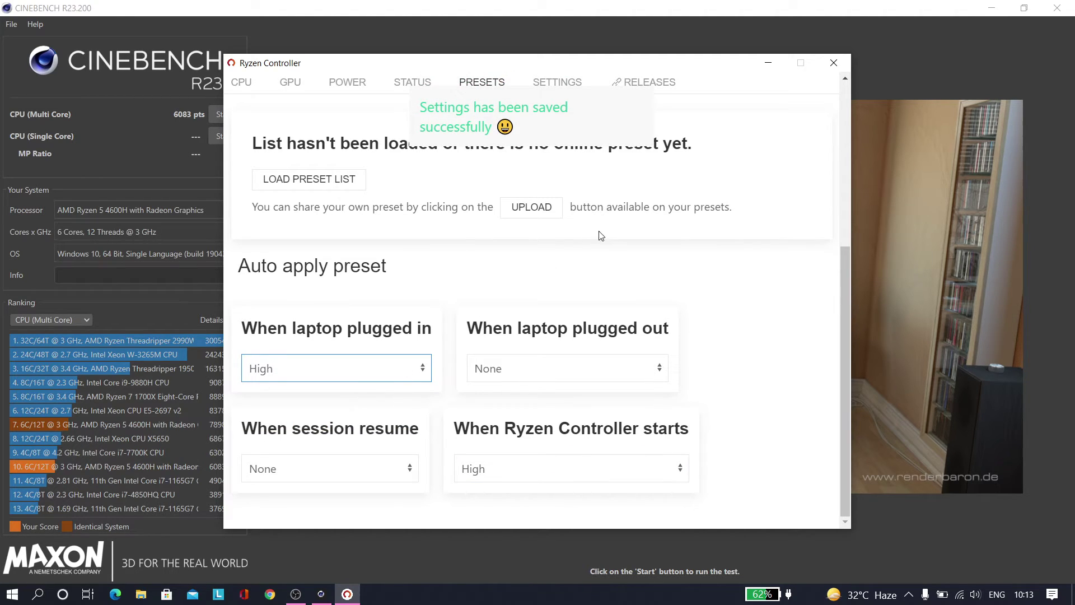
Minimize Ryzen Controller and re-run Cinebench's CPU (Multi Core) test
{"action": "left_click", "coordinate": [768, 62]}
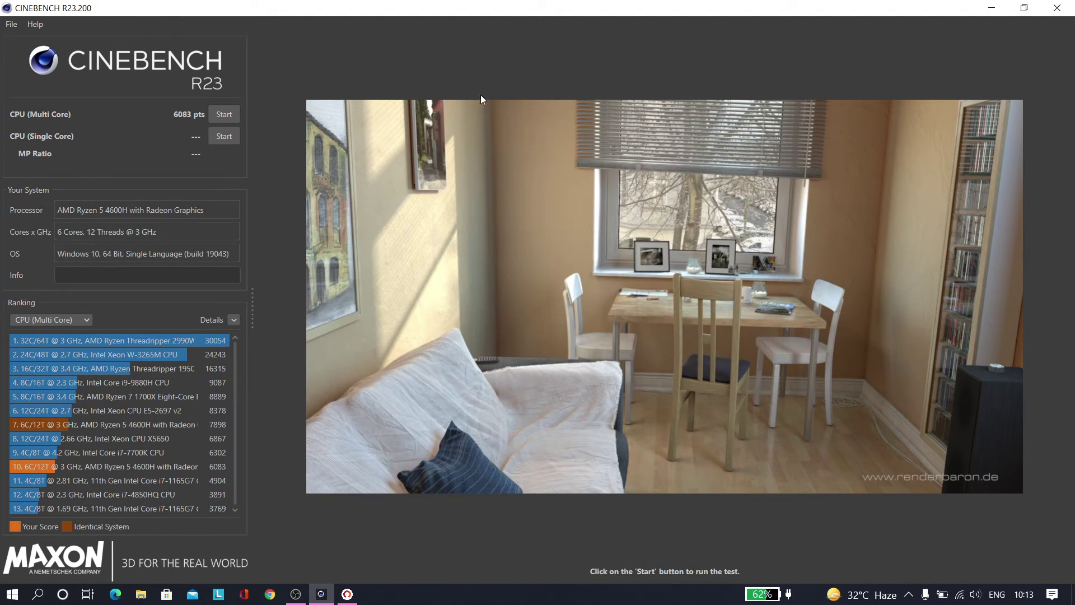
{"action": "left_click", "coordinate": [230, 115]}
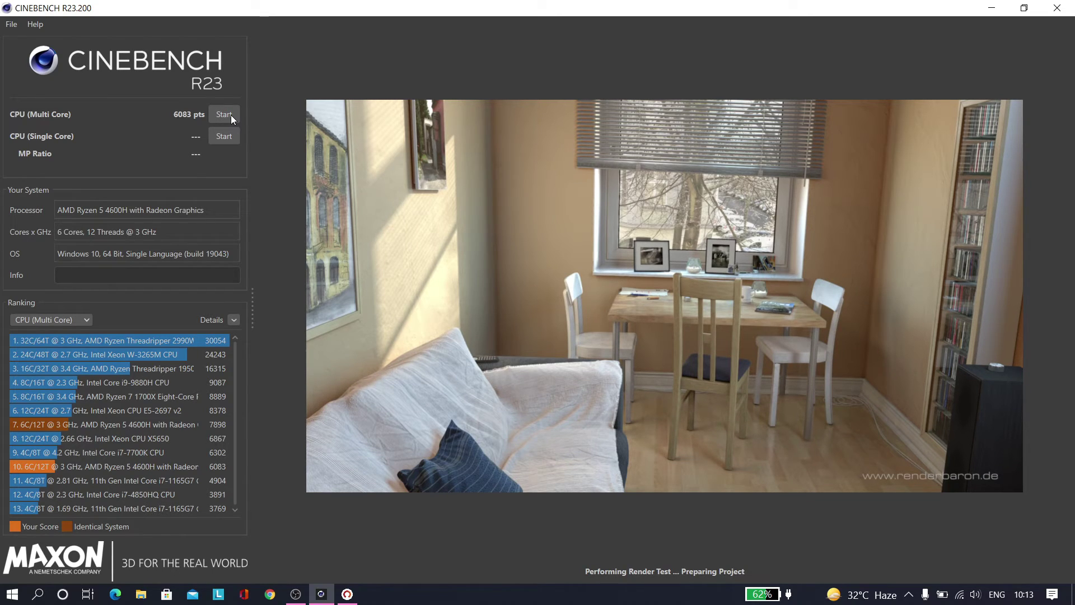